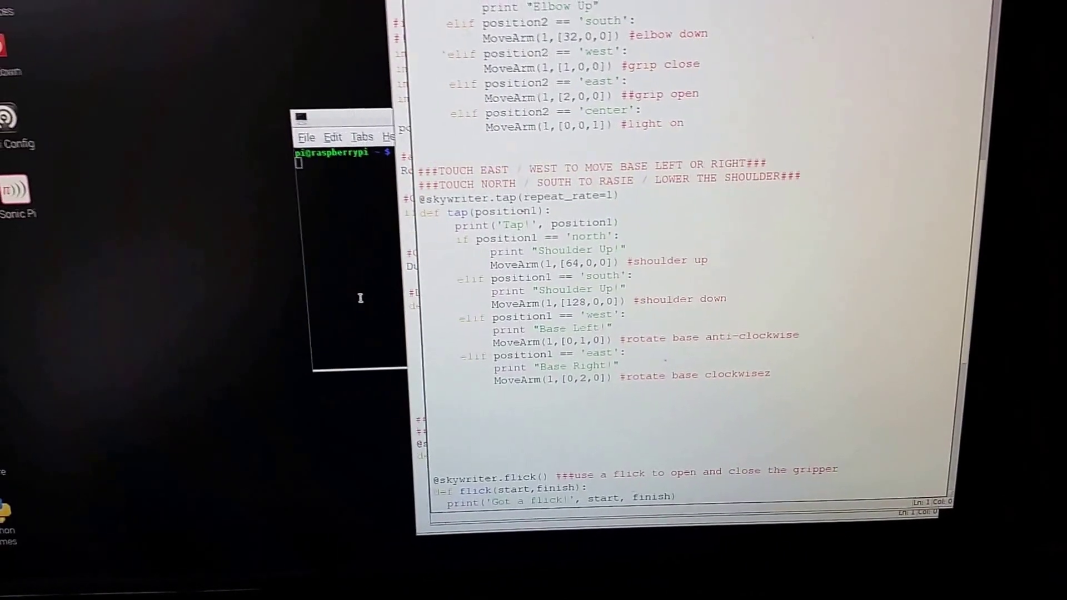
- Run the Skywriter robotic-arm gesture script, opening a fresh Python Shell prompt
{"action": "key", "text": "F5"}
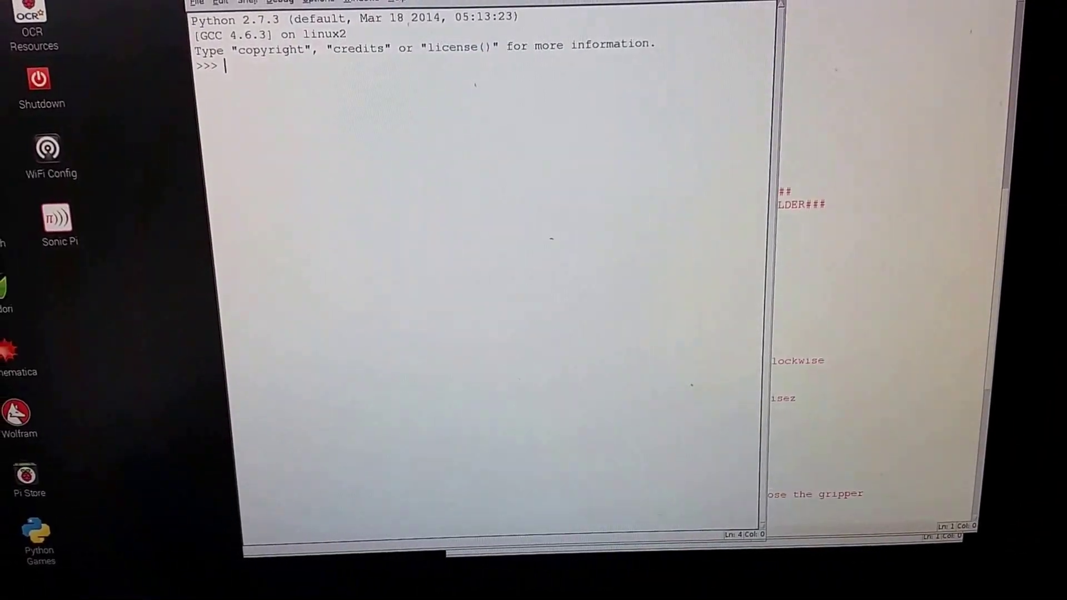